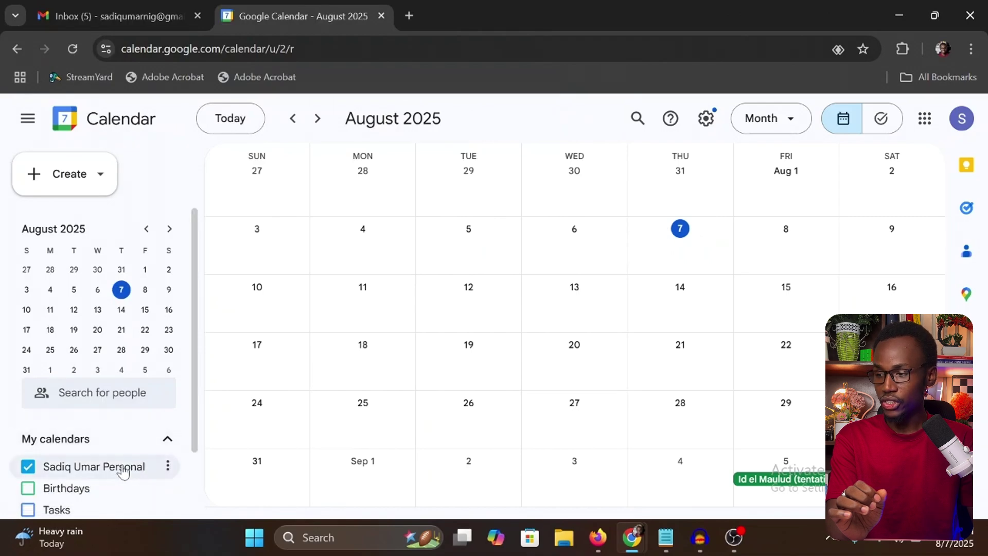
- Open the personal calendar's Settings and sharing page and scroll to the sharing section
click(167, 466)
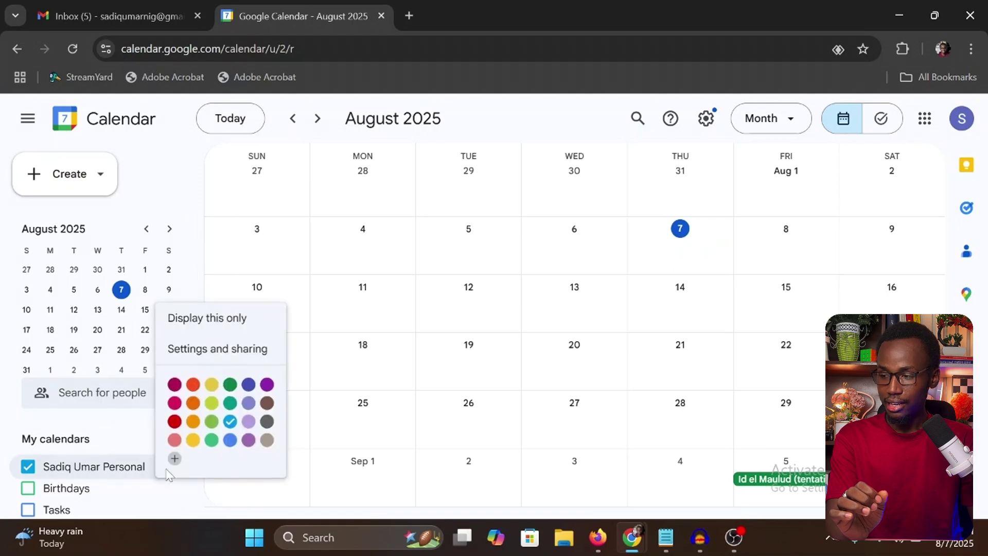
click(216, 350)
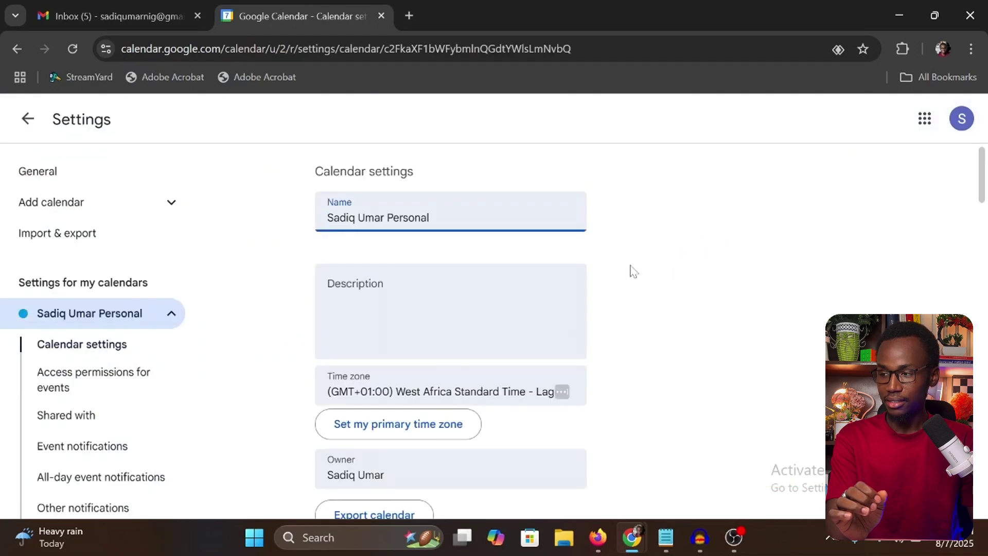
scroll(647, 276, down, 6)
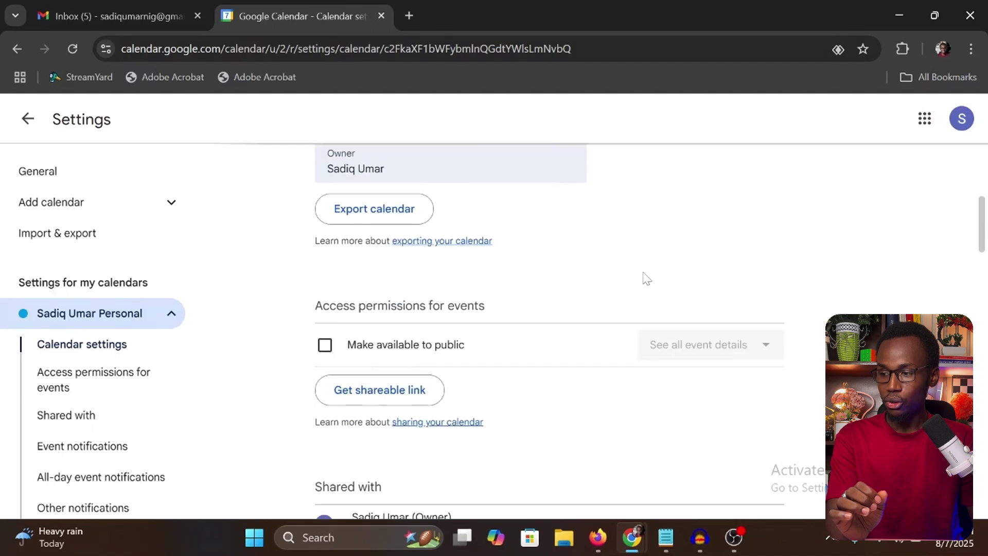
scroll(647, 278, down, 6)
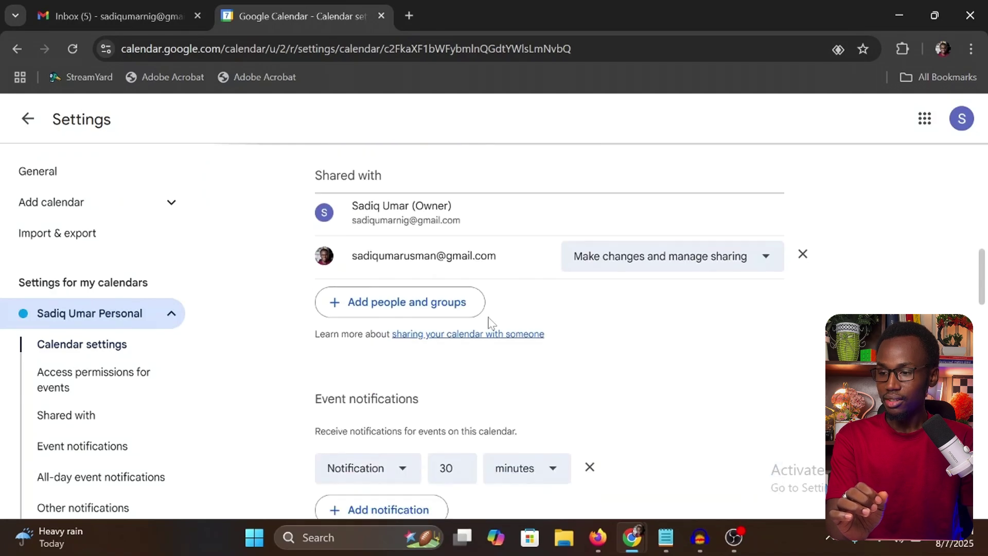
drag(392, 177, 336, 177)
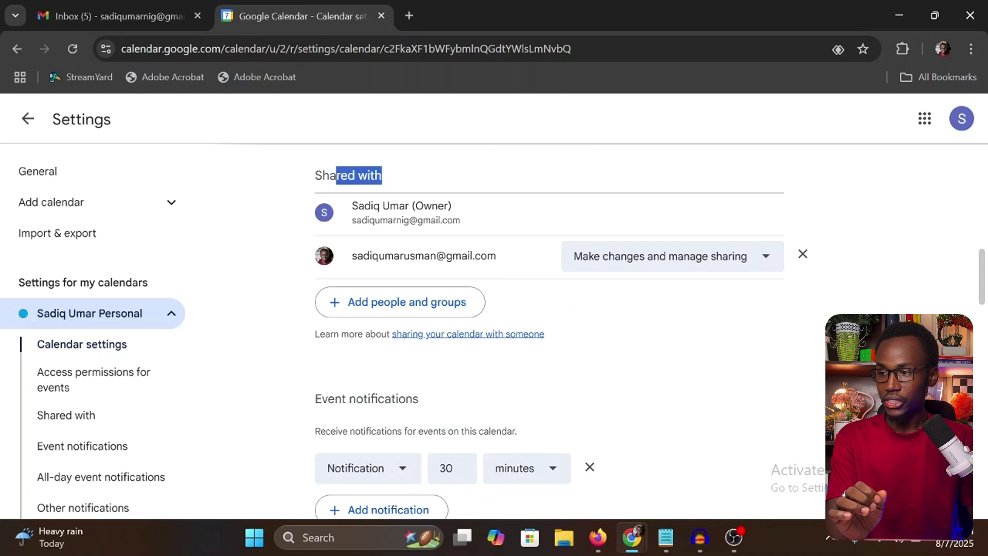
- Share it with the second account using 'Make changes and manage sharing' permission and send the invite
click(389, 313)
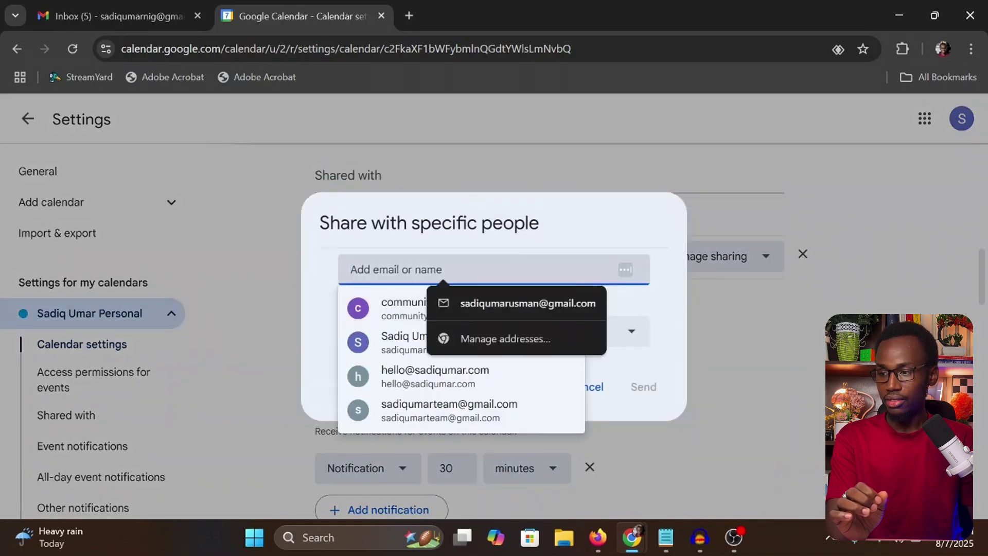
text(s)
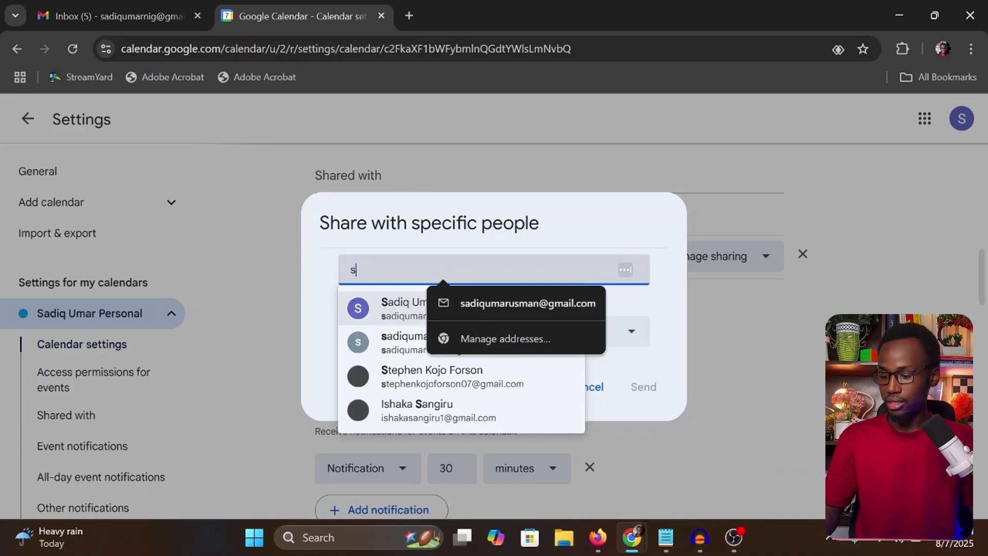
click(407, 336)
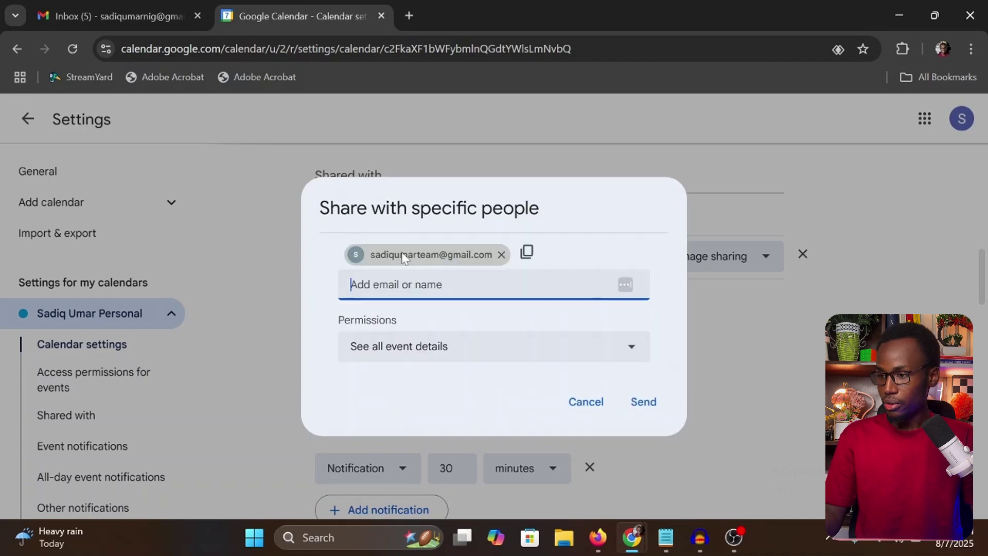
click(402, 354)
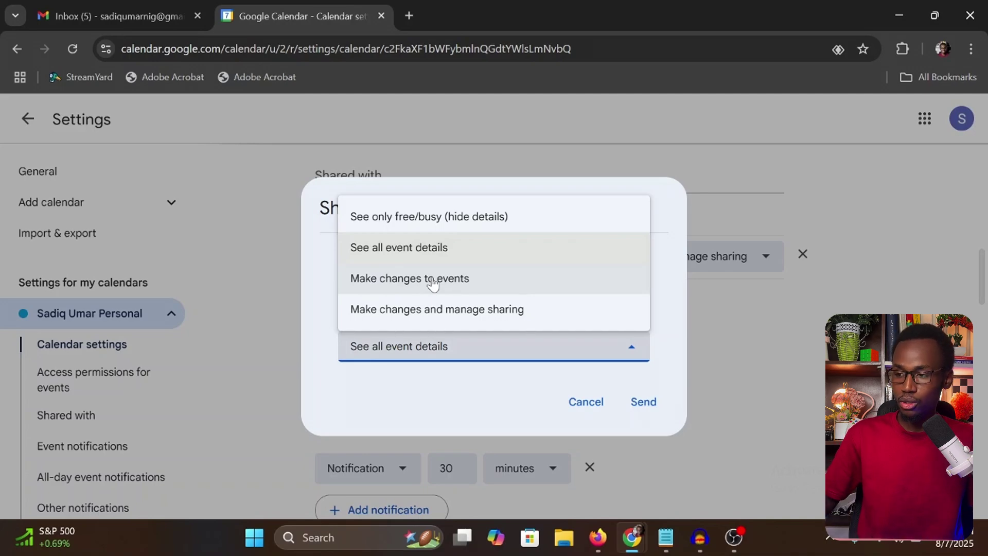
click(435, 311)
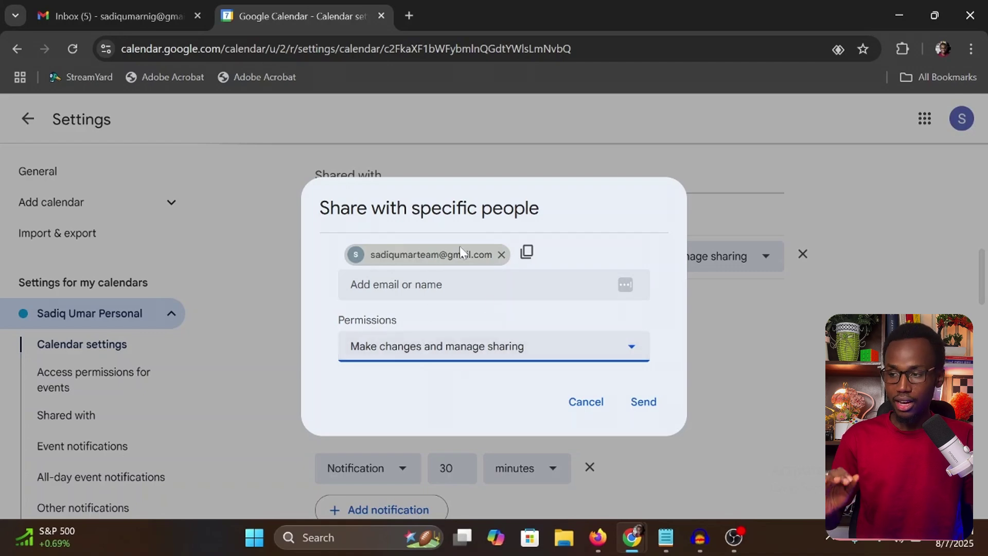
click(644, 402)
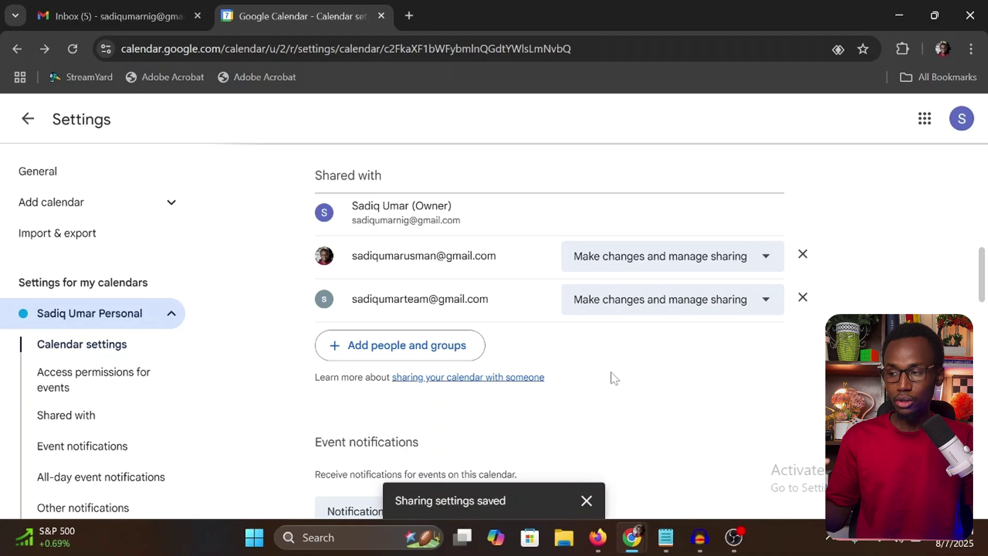
- Open the shared-calendar invitation email in the second account's Gmail and choose Join shared calendar
click(28, 121)
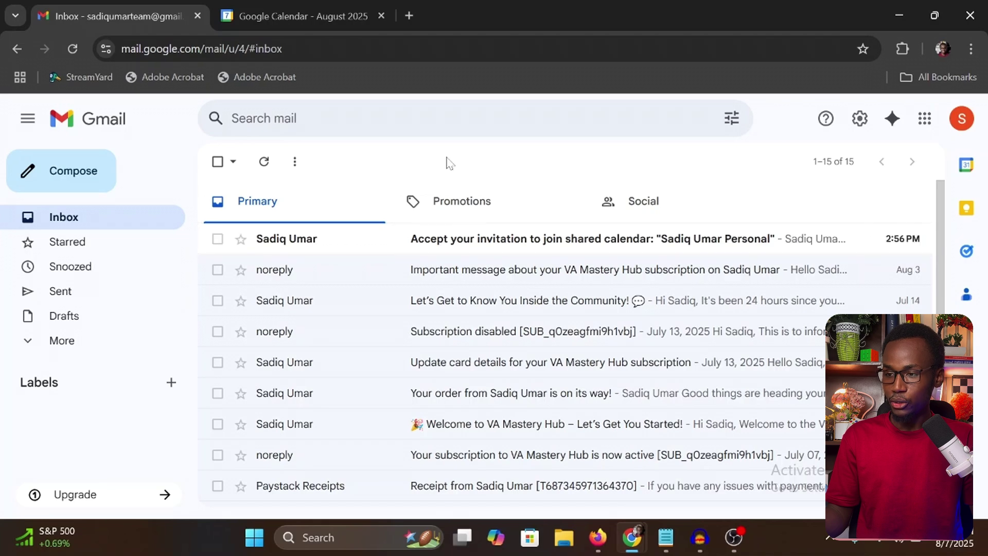
click(442, 242)
scroll(442, 247, down, 3)
scroll(526, 365, up, 2)
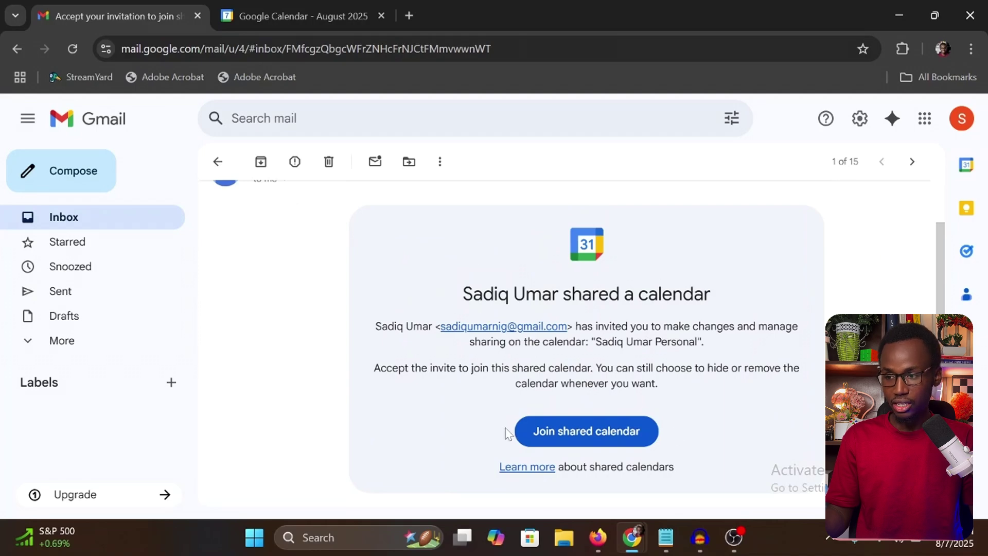
click(578, 435)
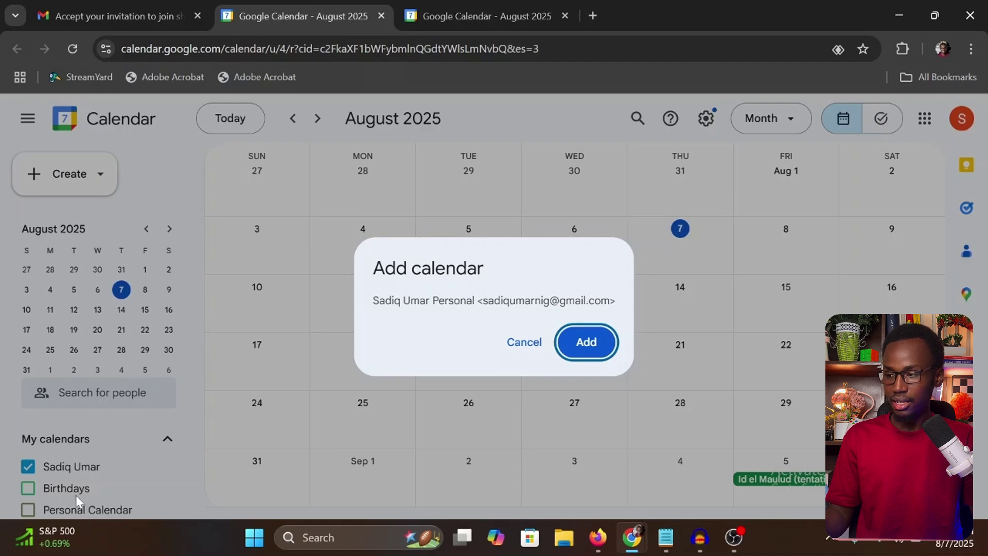
- Add the shared personal calendar to the second account, then compare the two browser windows
click(599, 340)
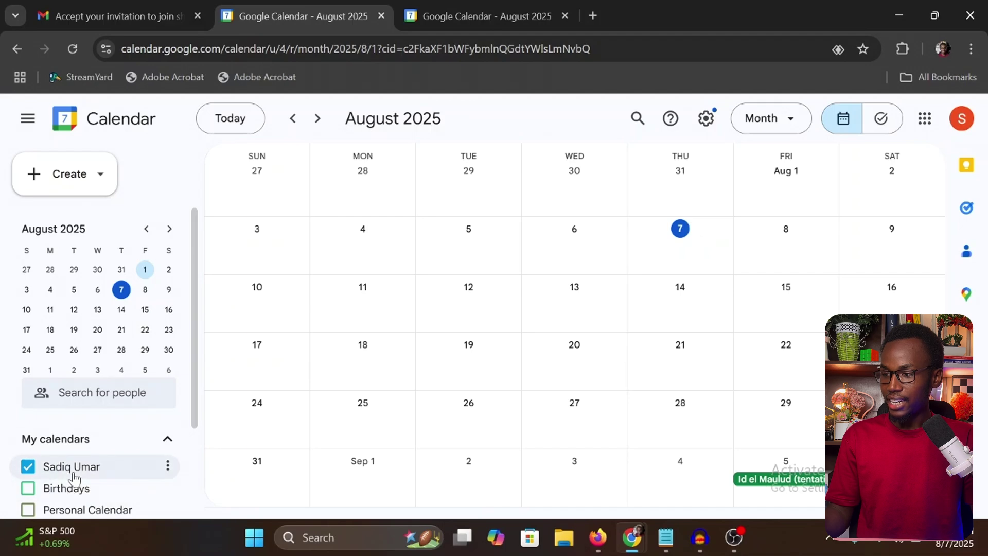
scroll(75, 477, down, 2)
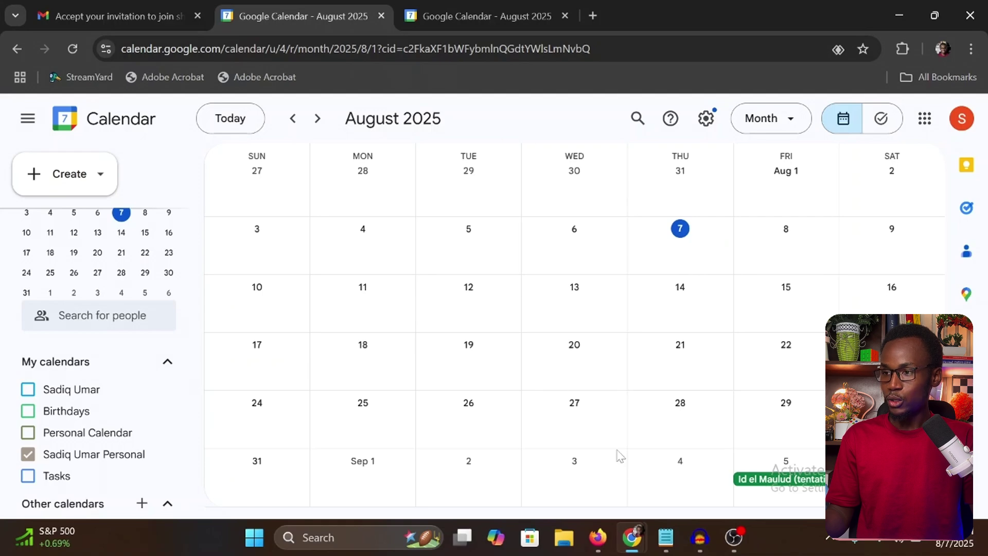
mouse_move(629, 545)
click(721, 466)
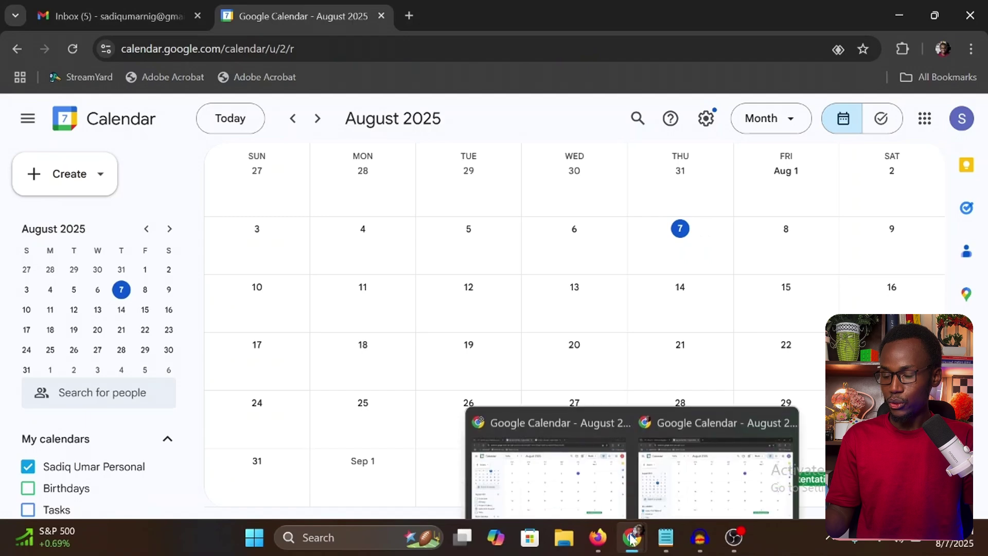
click(549, 453)
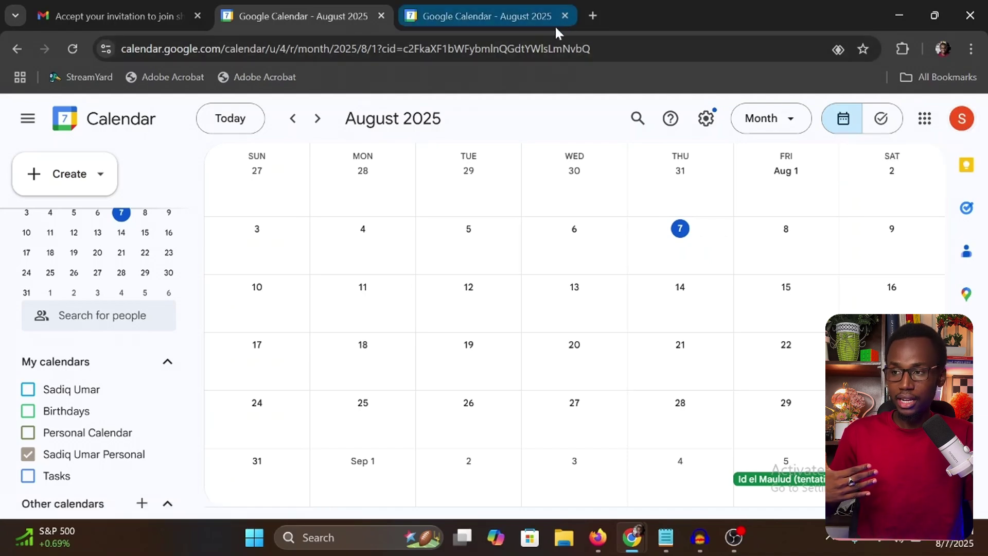
click(675, 250)
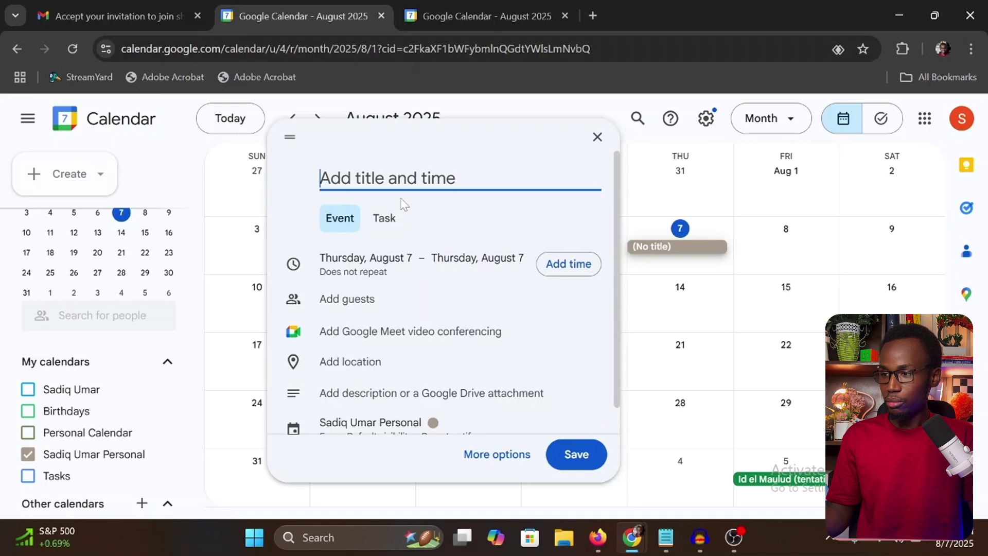
text(An e)
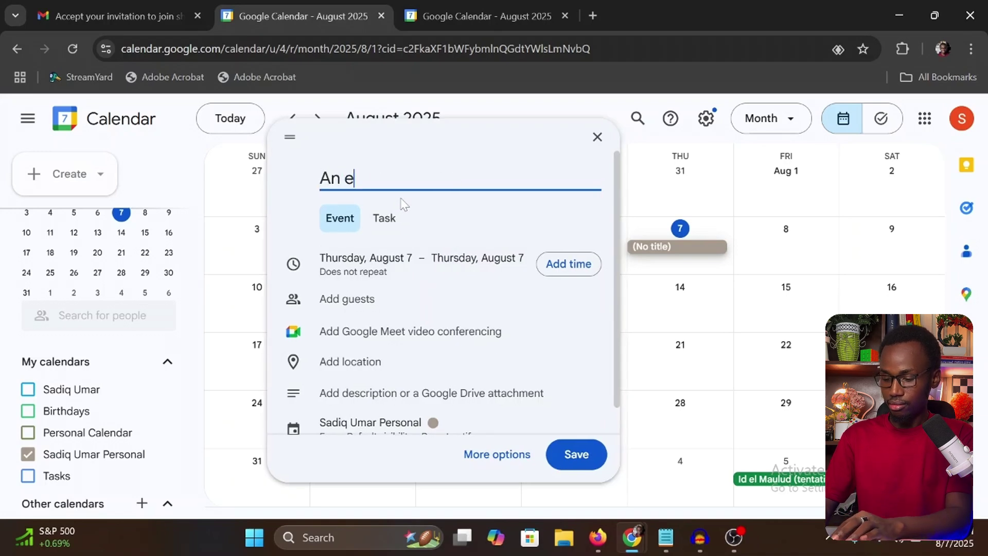
text(vent for t)
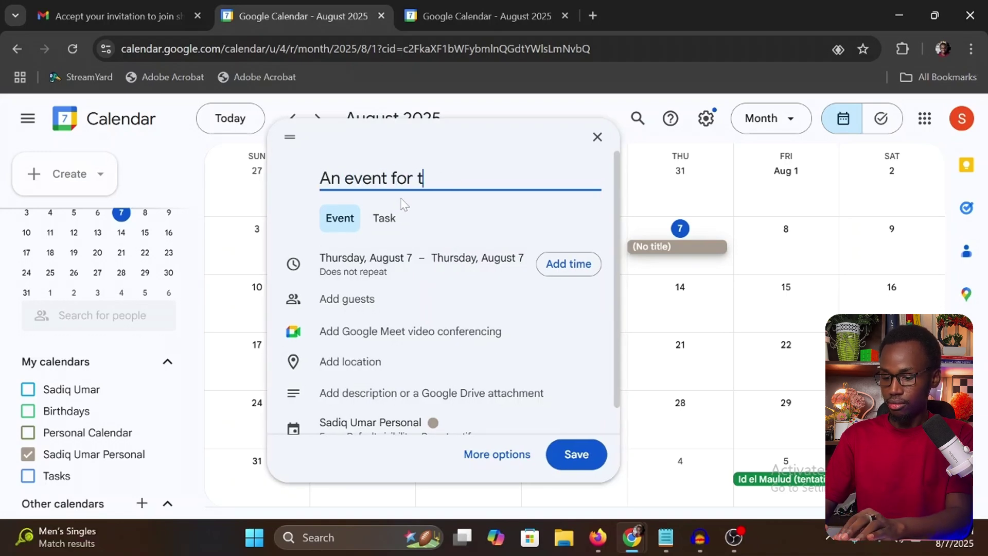
text(he clients)
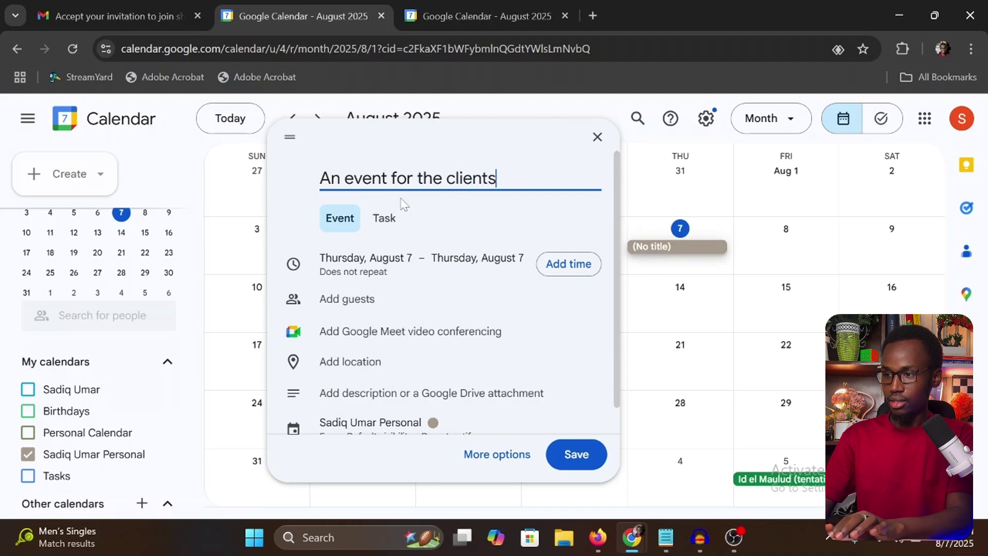
scroll(330, 306, down, 1)
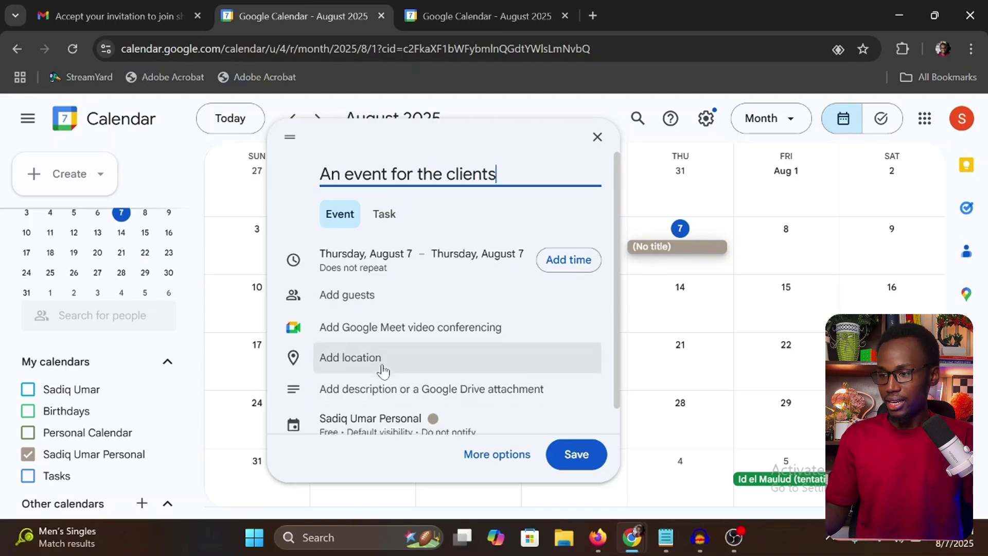
scroll(384, 371, down, 1)
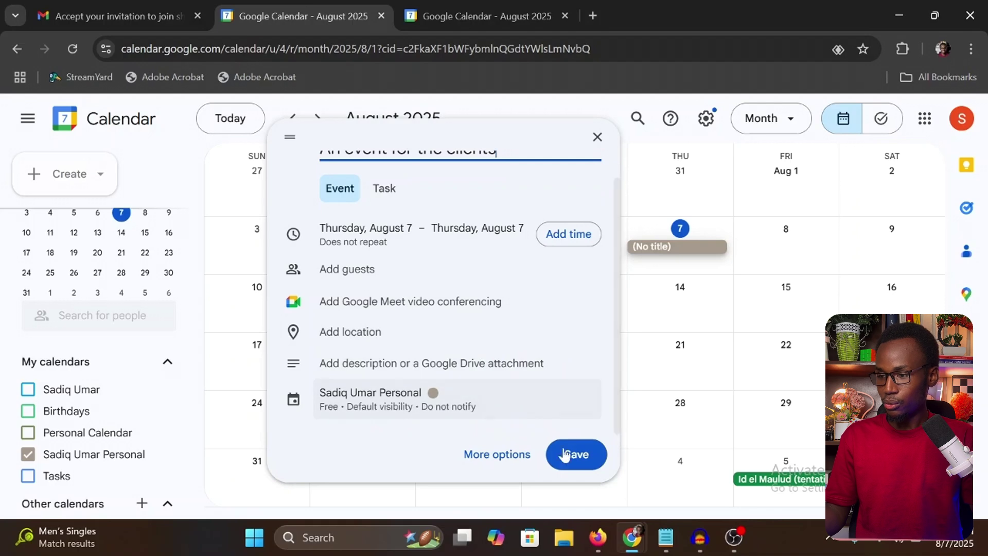
click(582, 458)
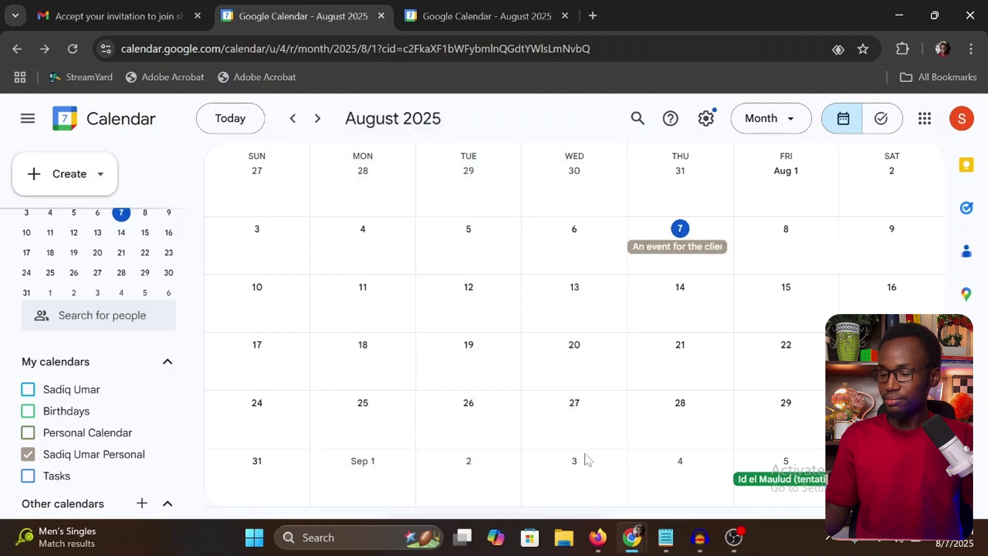
click(689, 253)
click(595, 140)
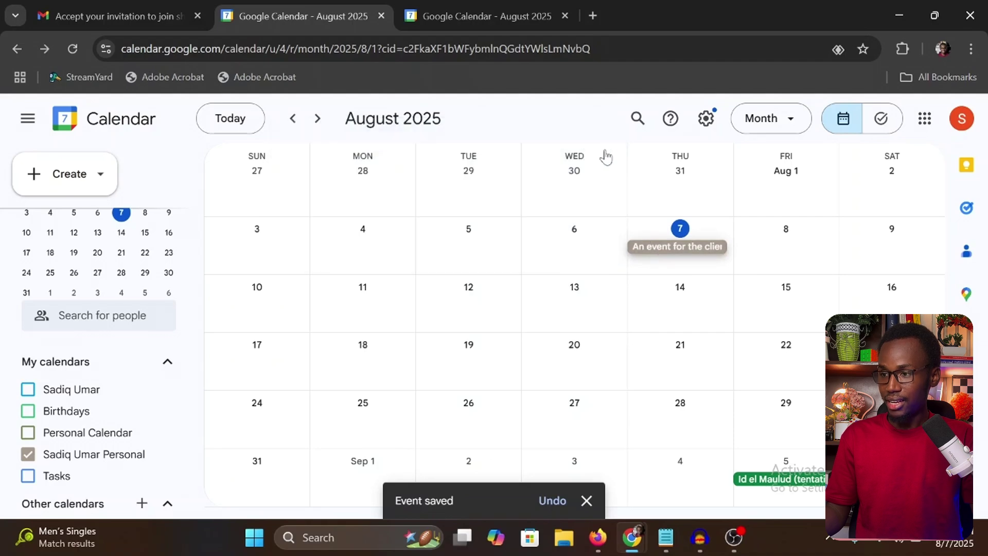
mouse_move(626, 543)
click(718, 453)
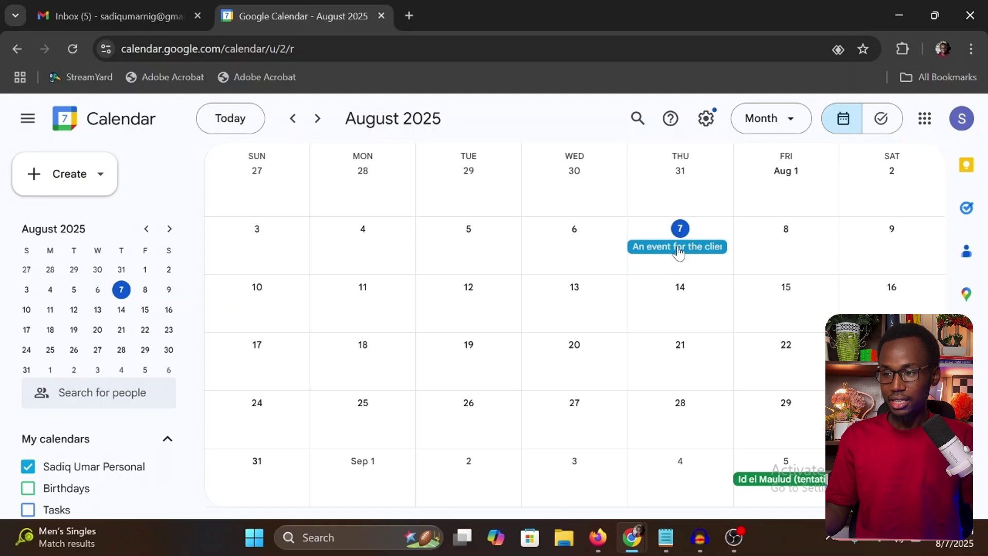
click(679, 252)
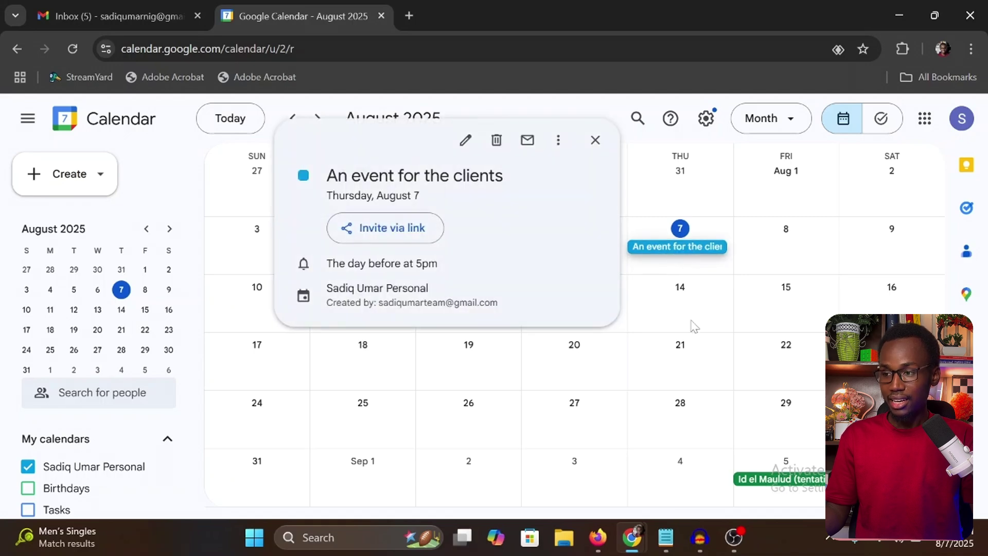
click(667, 275)
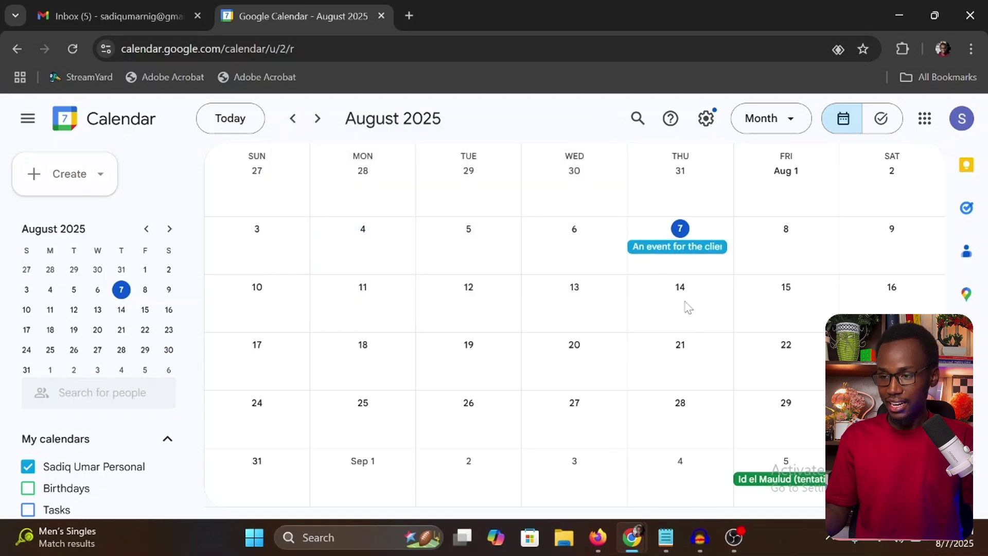
click(687, 308)
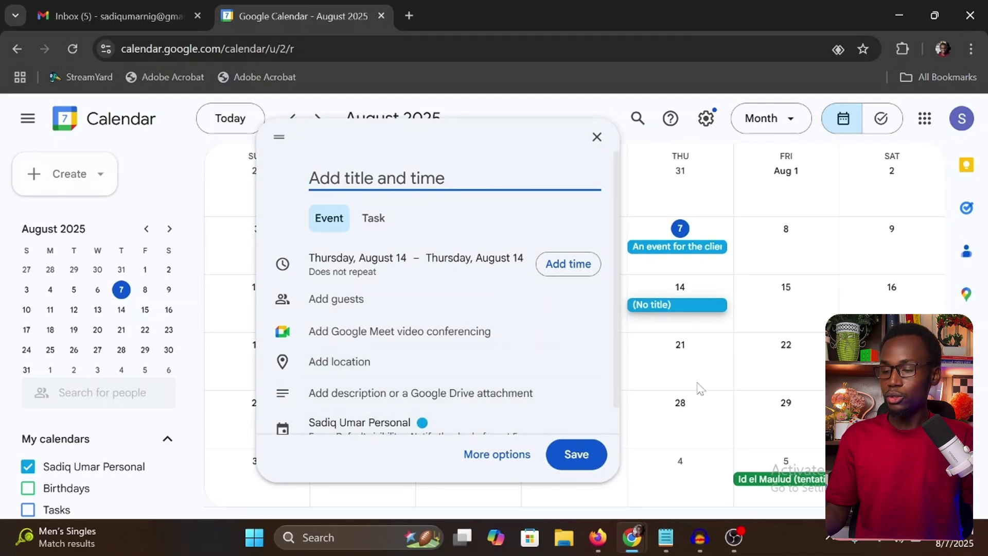
click(597, 137)
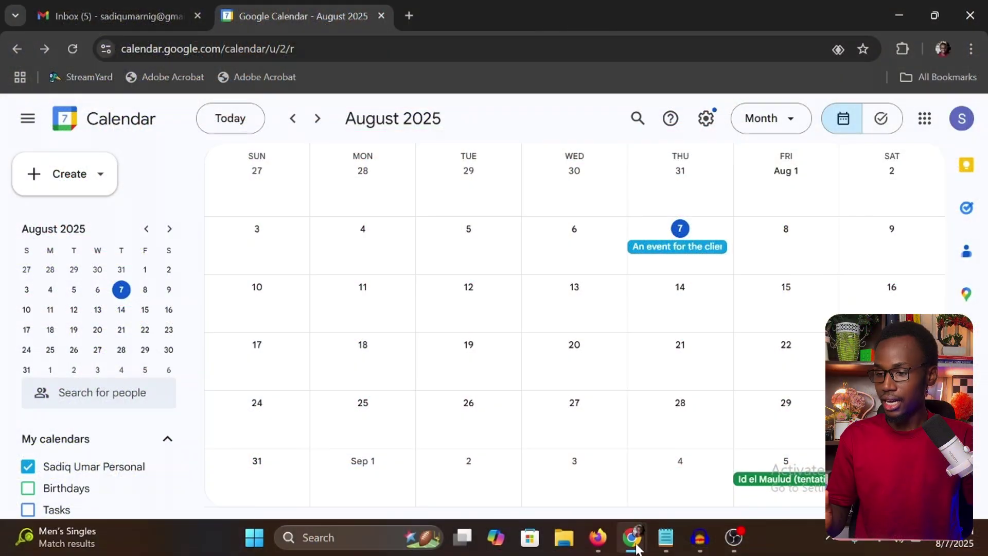
- In the managing account's window, hide Personal Calendar, birthdays and tasks, leaving only the shared personal calendar
mouse_move(634, 541)
click(607, 486)
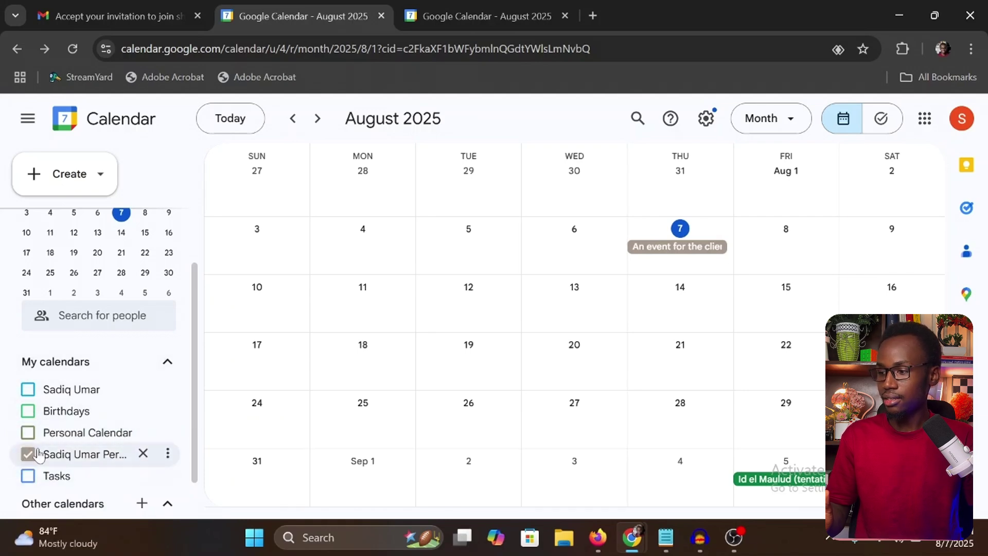
click(26, 433)
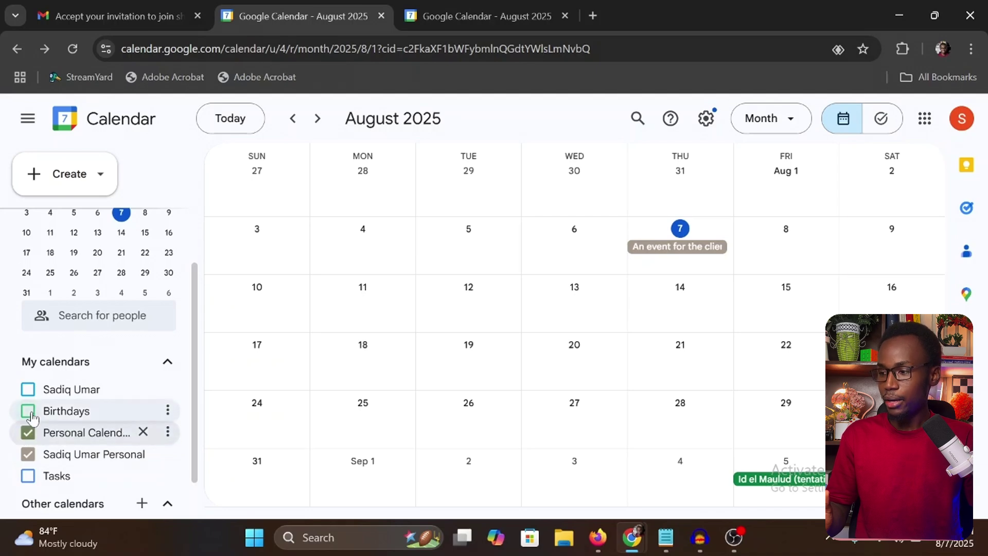
click(27, 390)
click(28, 411)
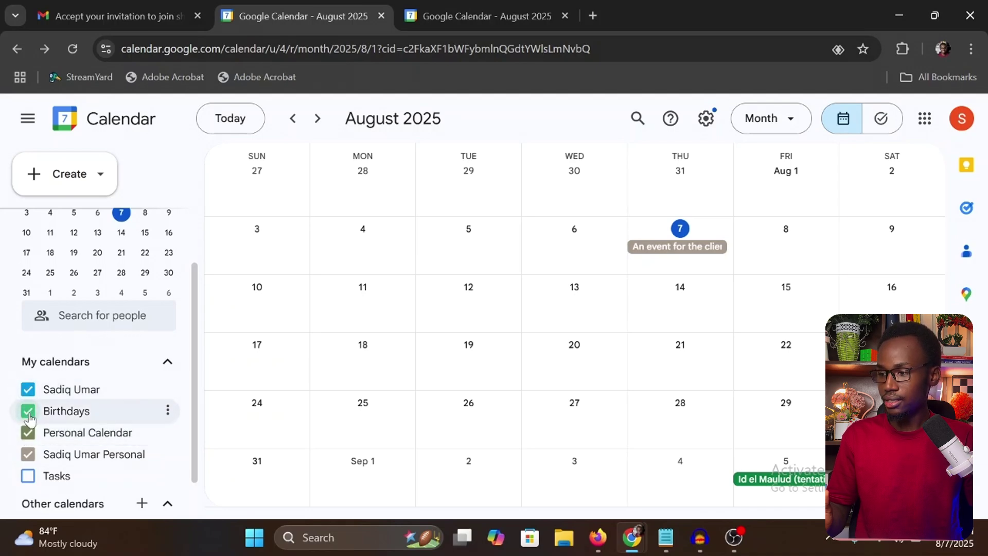
click(28, 476)
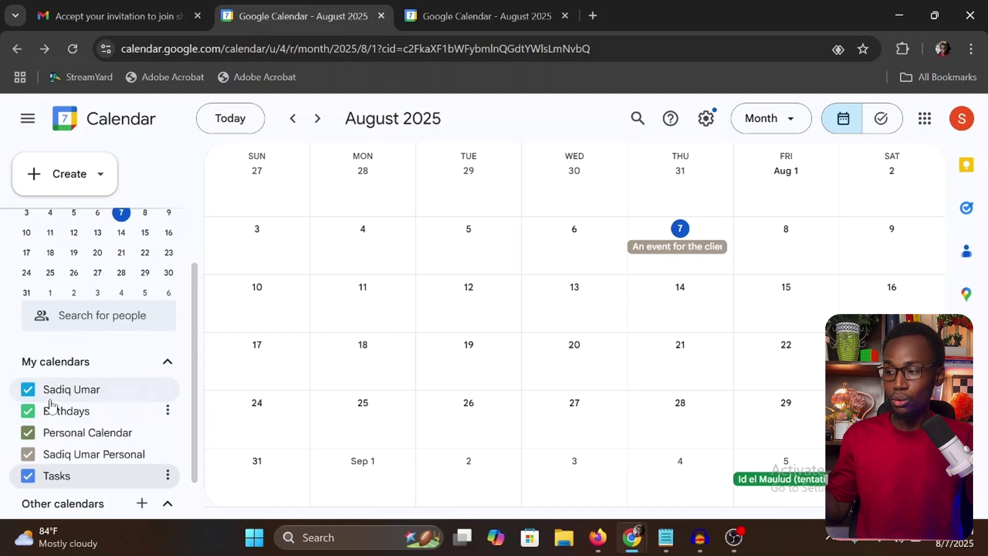
click(27, 416)
click(28, 432)
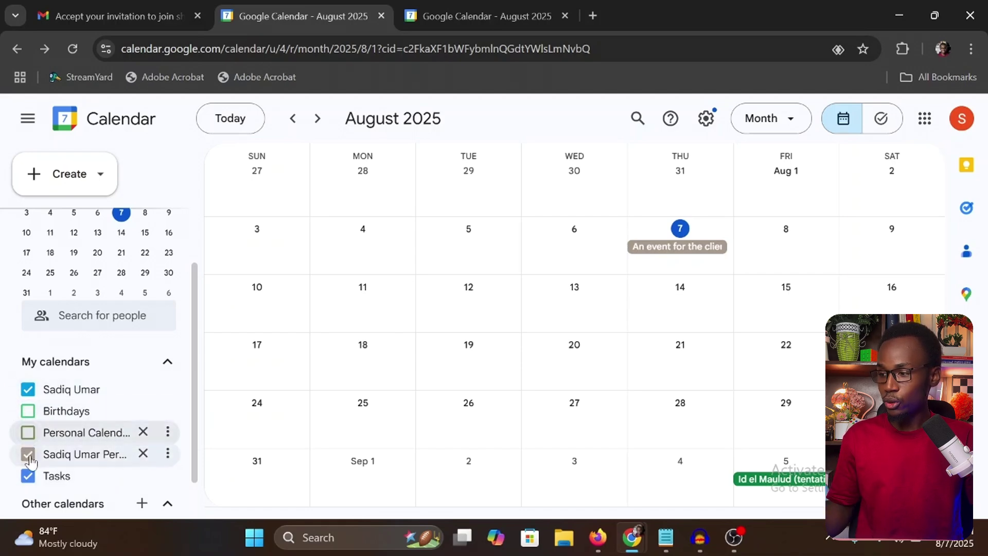
click(27, 454)
click(28, 476)
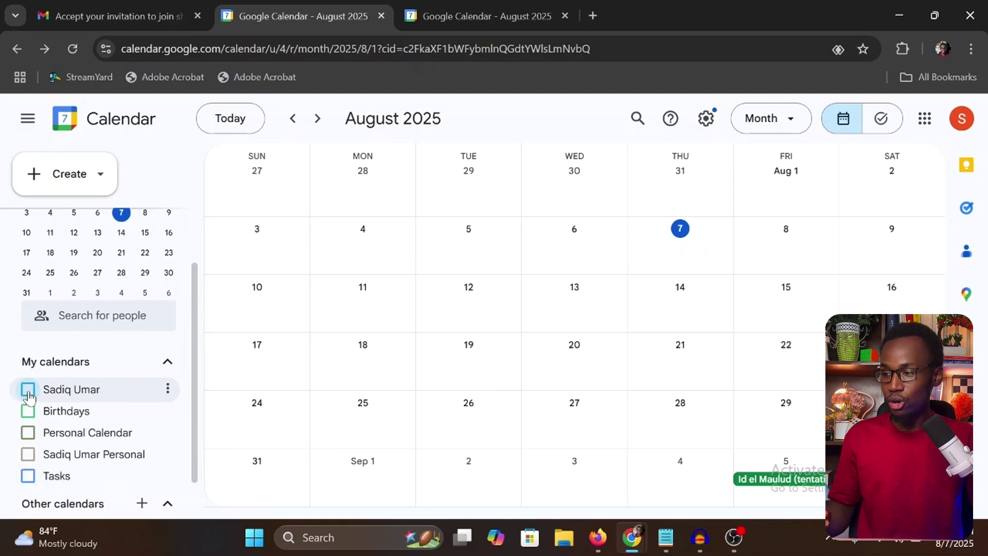
click(28, 455)
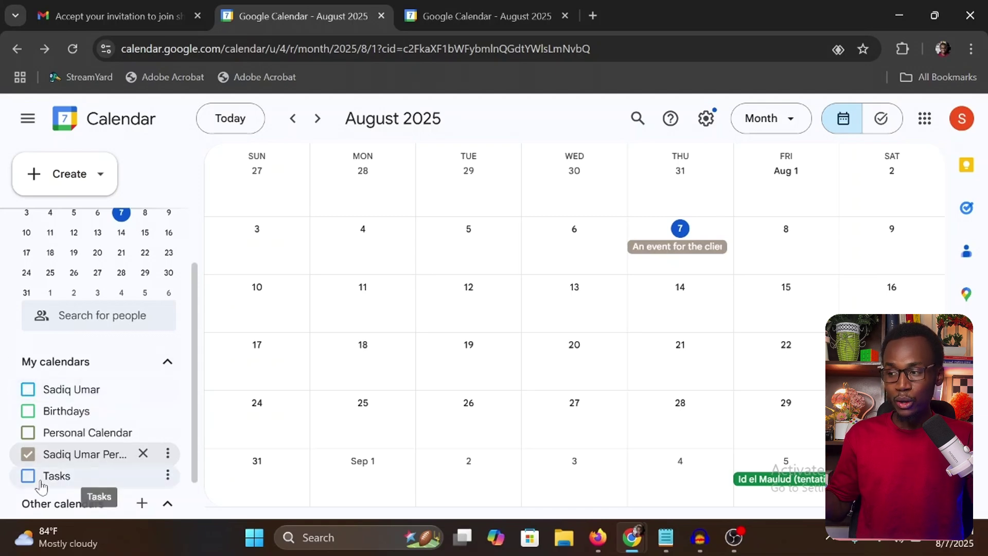
click(27, 454)
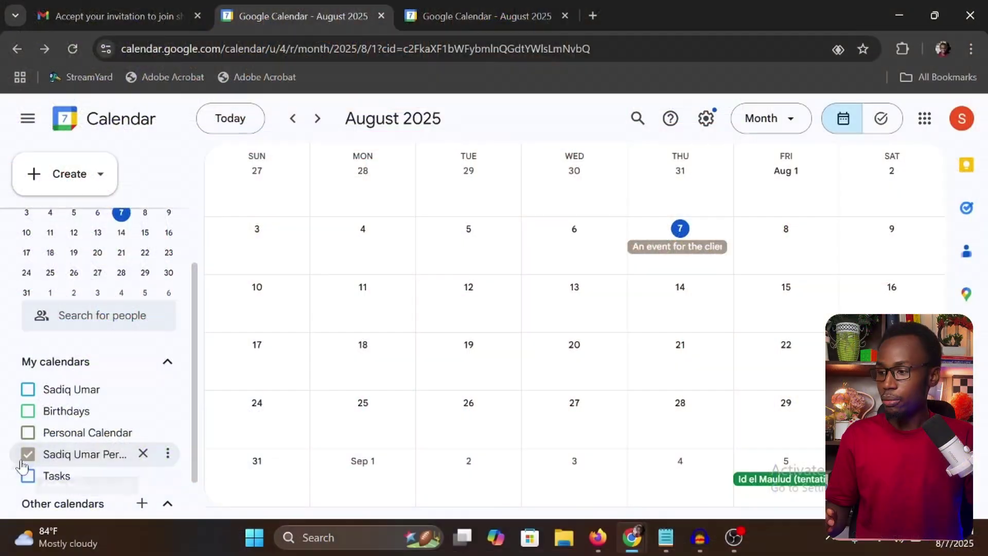
click(706, 118)
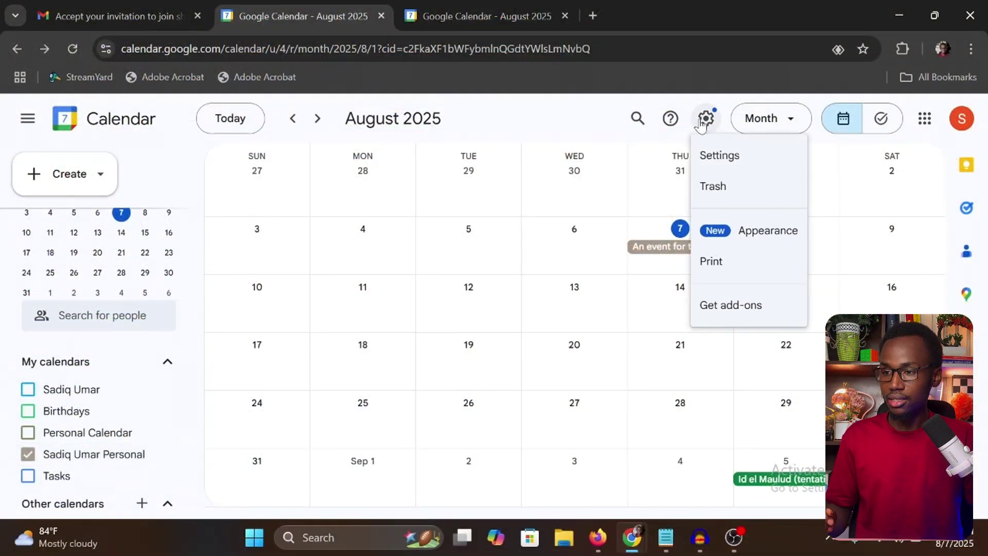
click(735, 160)
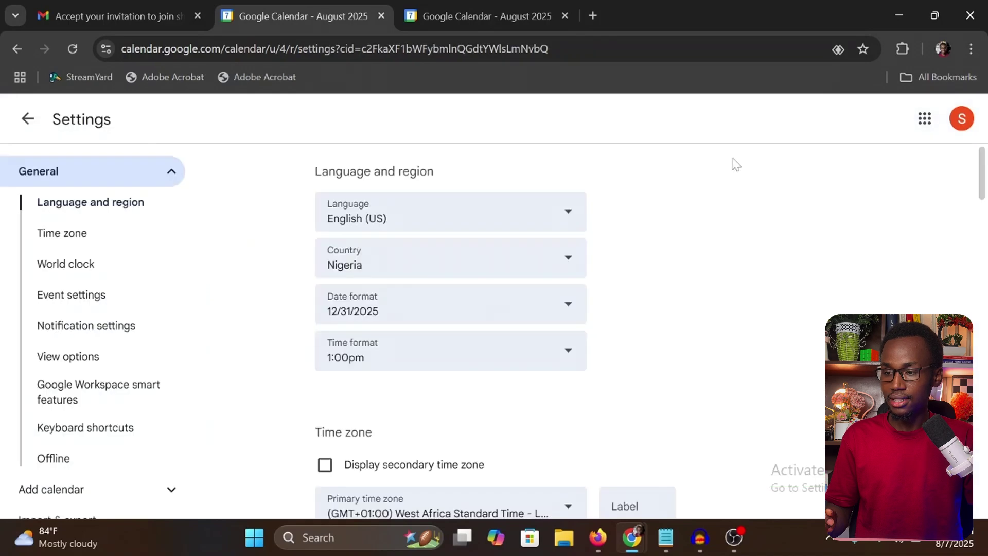
scroll(678, 200, down, 2)
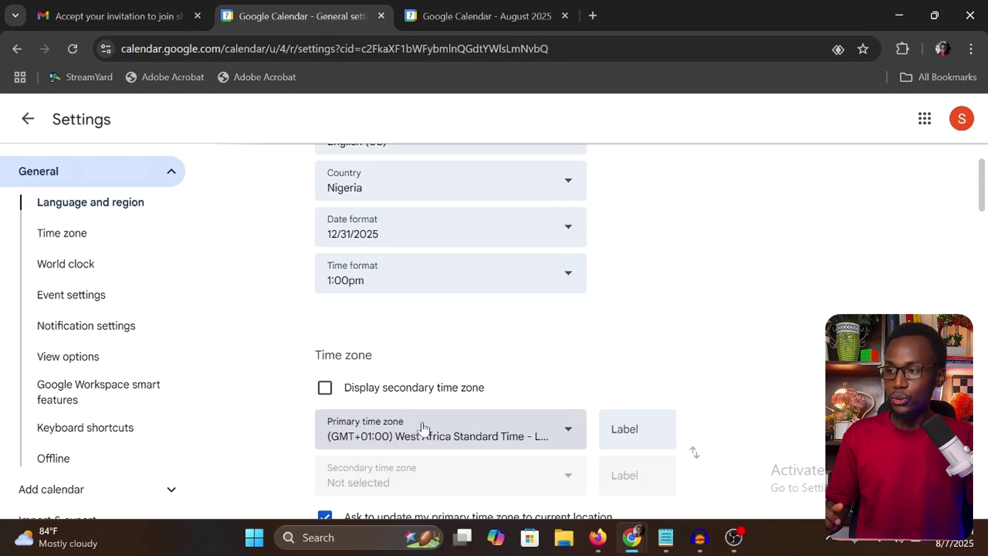
click(40, 123)
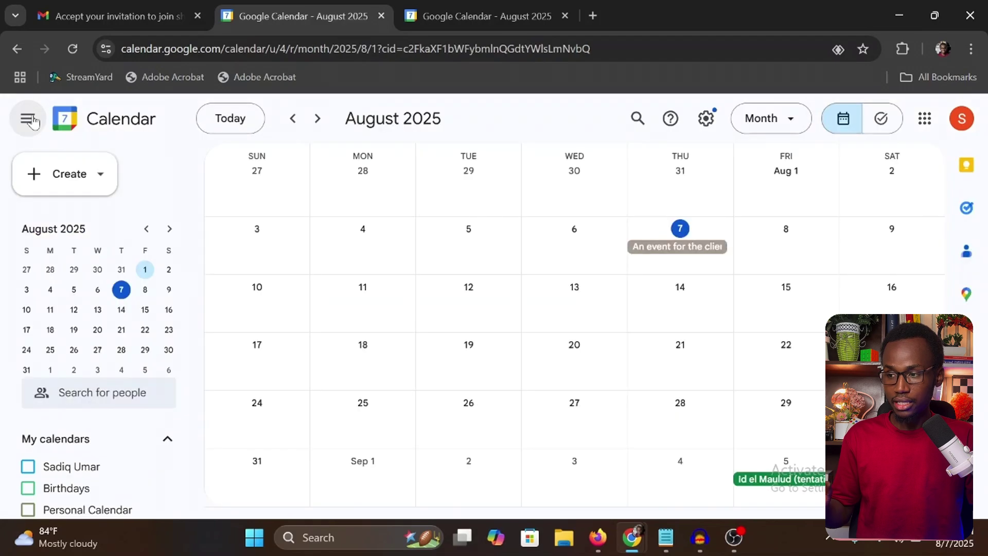
- Open the August 13 day view and start a 7:30–8:30am draft event
click(571, 289)
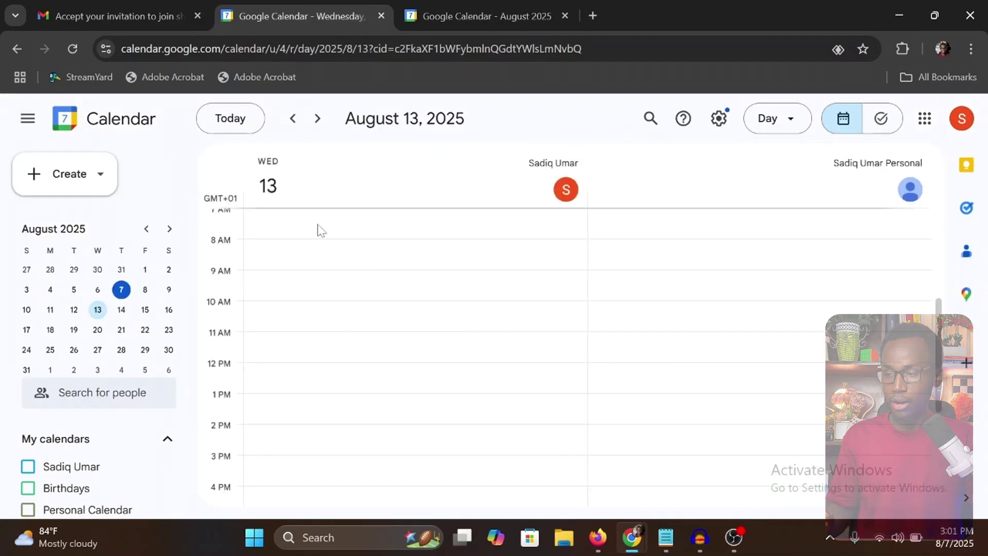
click(540, 237)
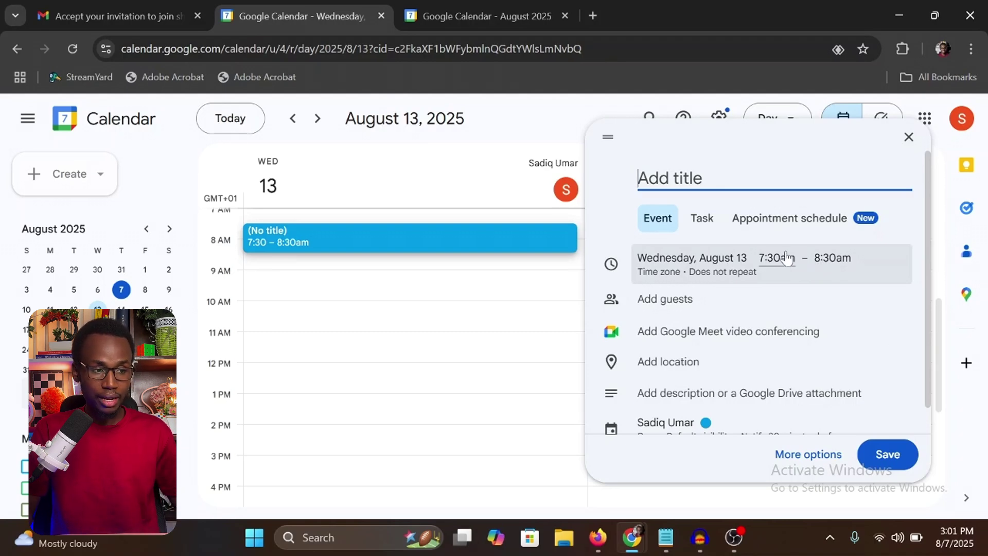
click(665, 277)
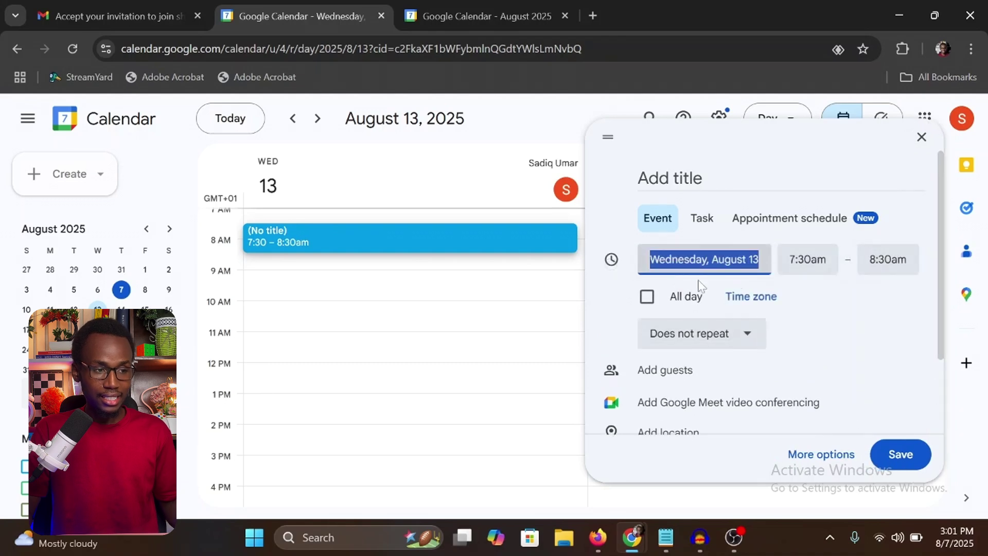
- Review the event time zone list, keep West Africa Standard Time, cancel, and discard the draft
click(751, 301)
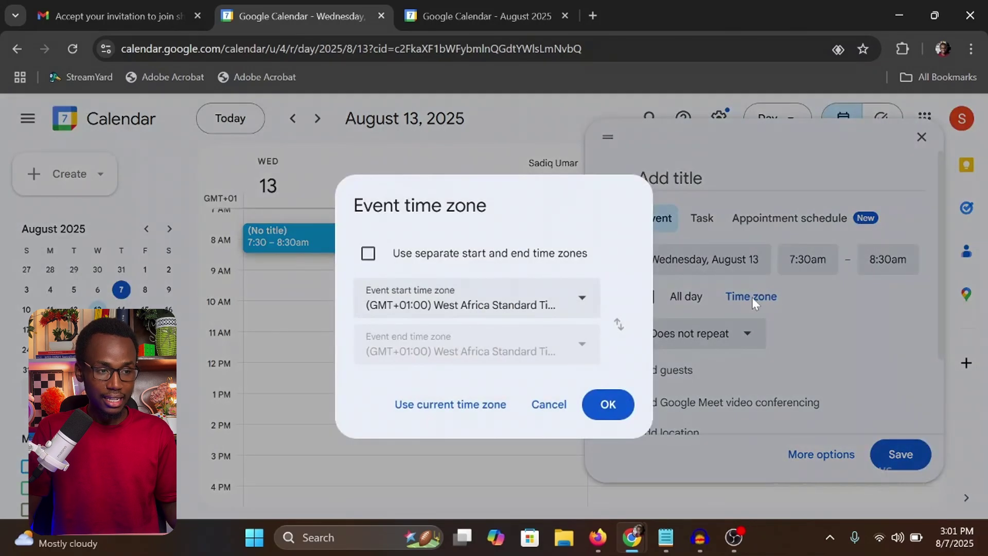
click(458, 314)
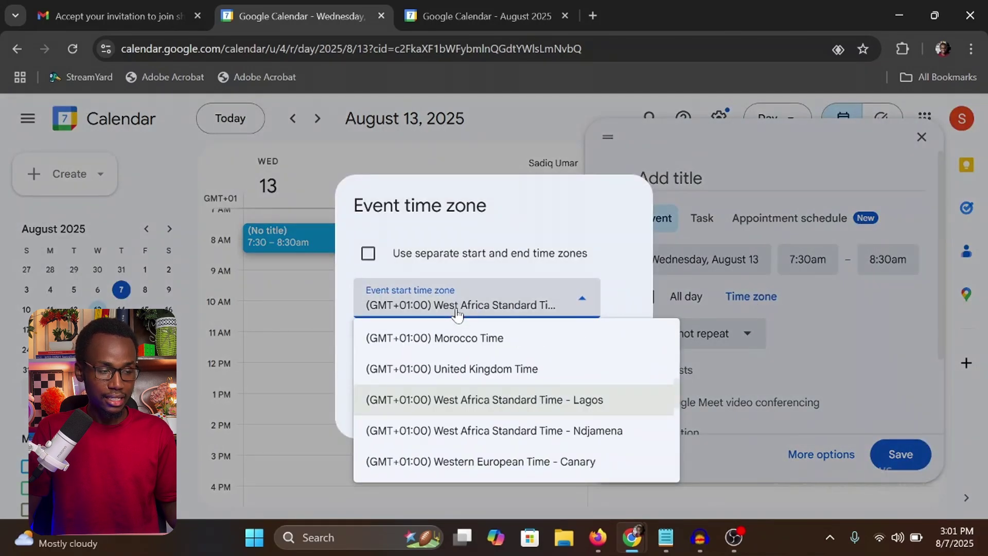
click(776, 312)
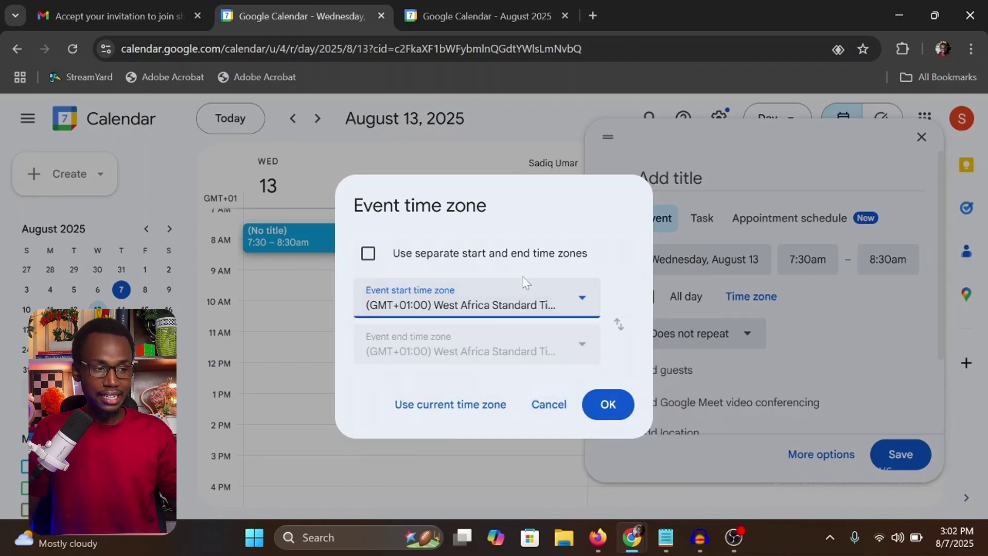
click(518, 298)
click(515, 296)
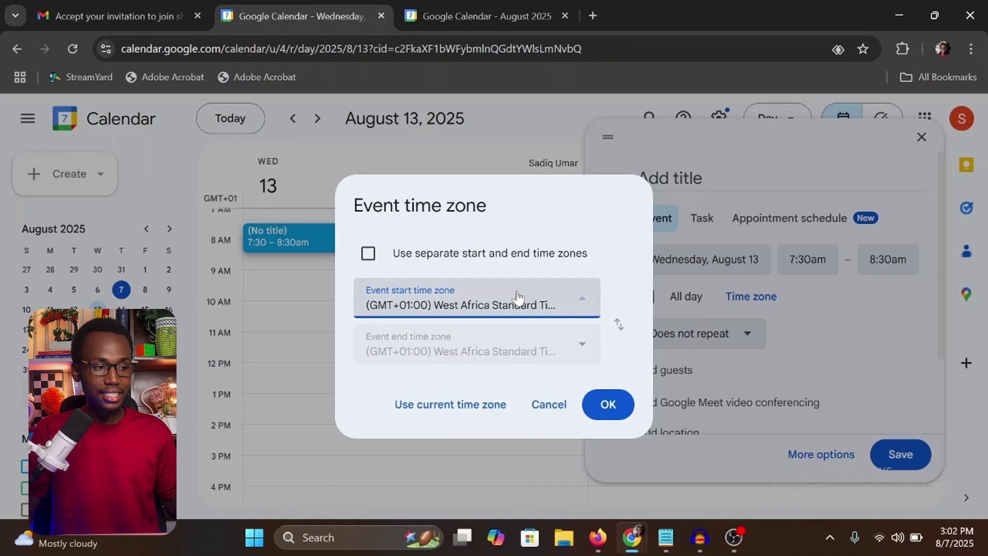
click(544, 404)
click(921, 137)
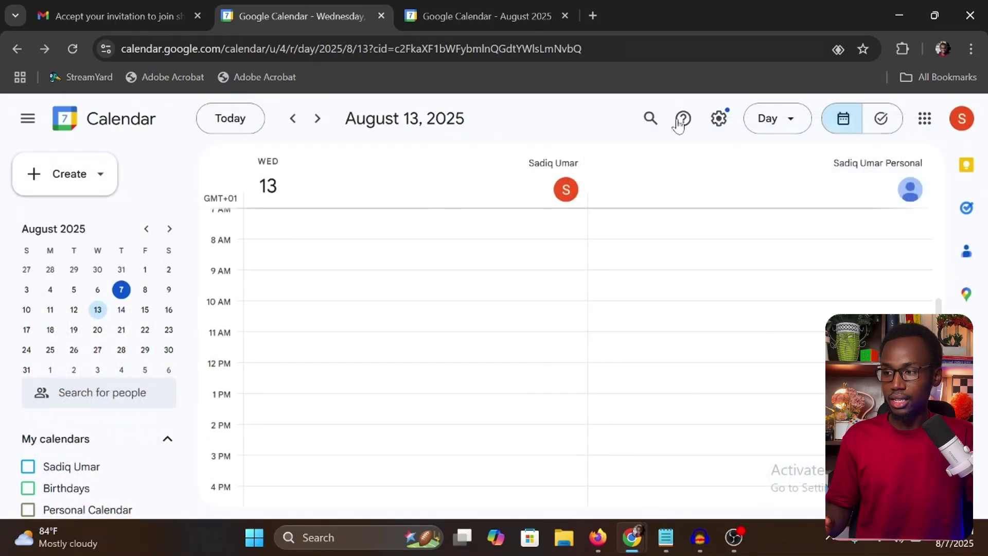
- Switch to month view, check the primary time zone list in Settings, and leave it unchanged
click(774, 118)
click(789, 226)
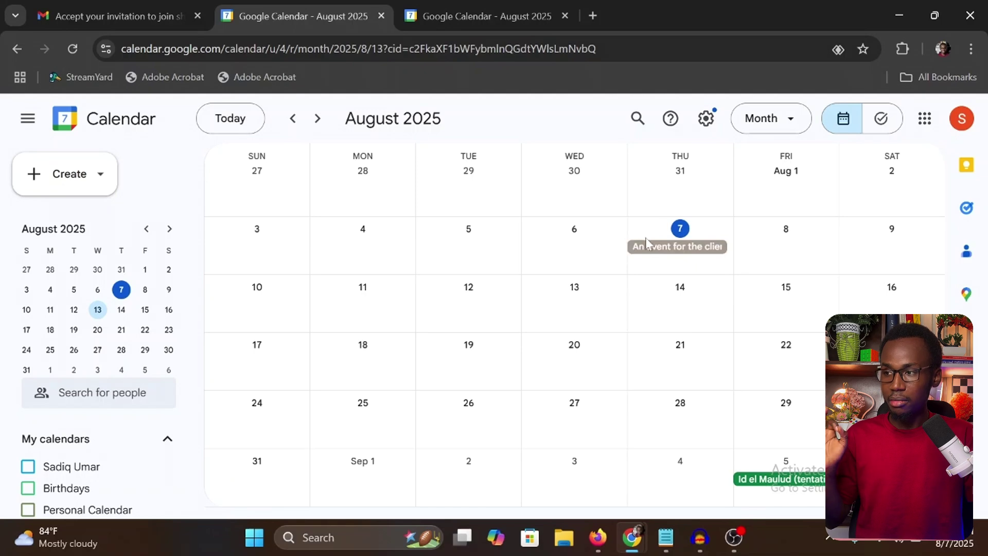
click(705, 119)
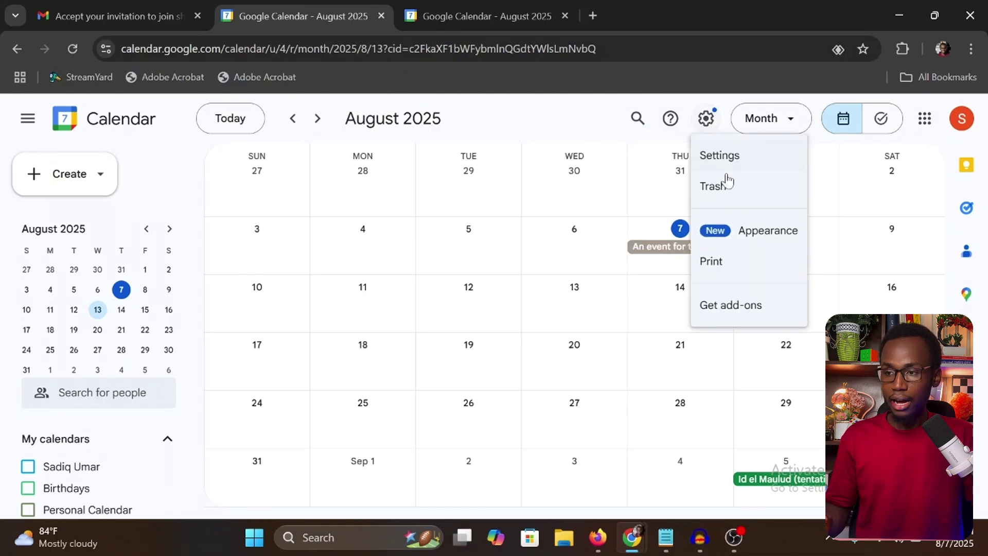
click(720, 156)
scroll(470, 330, down, 2)
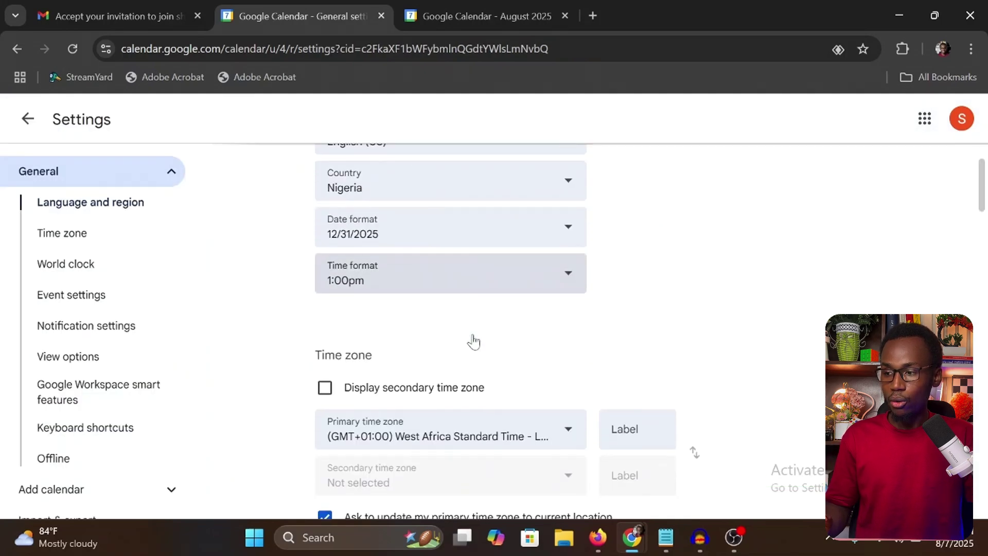
click(517, 426)
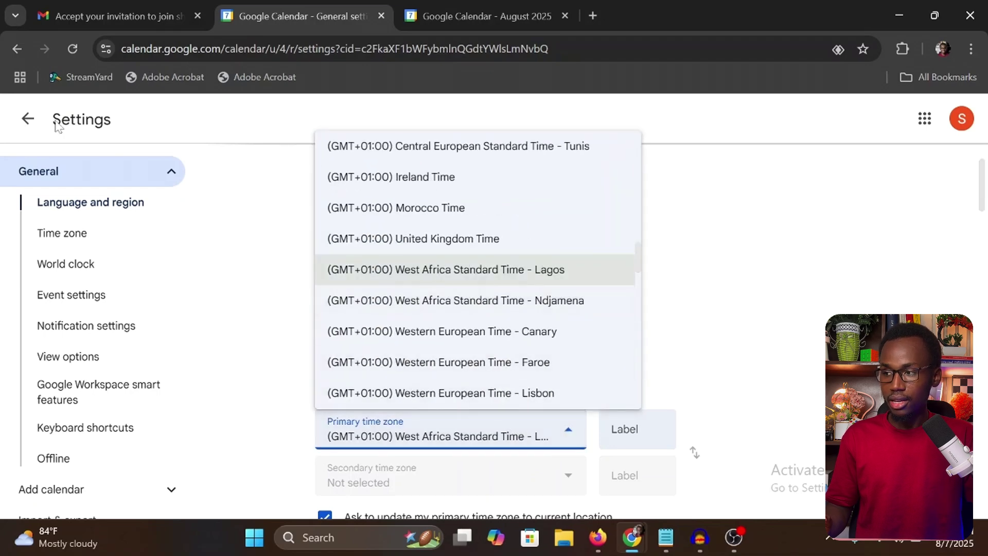
click(27, 119)
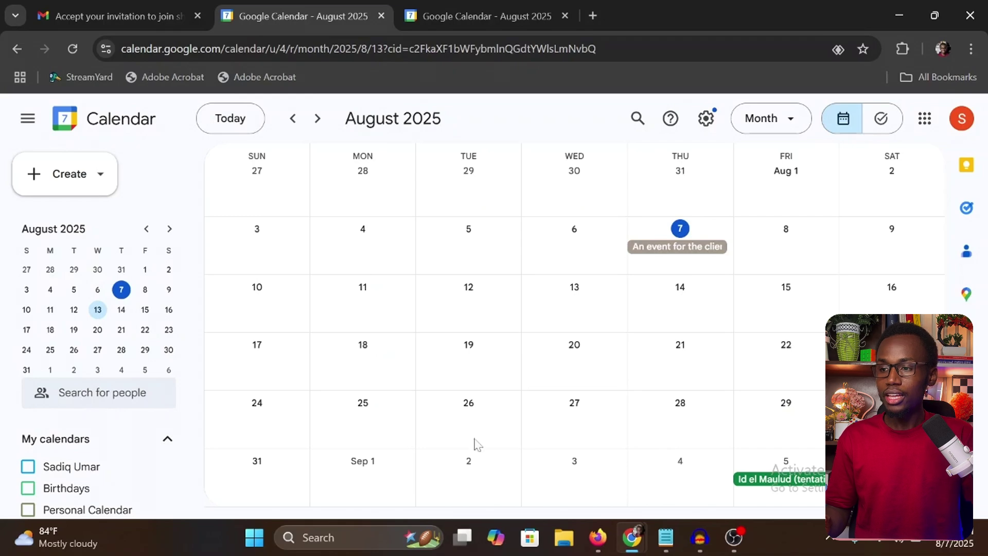